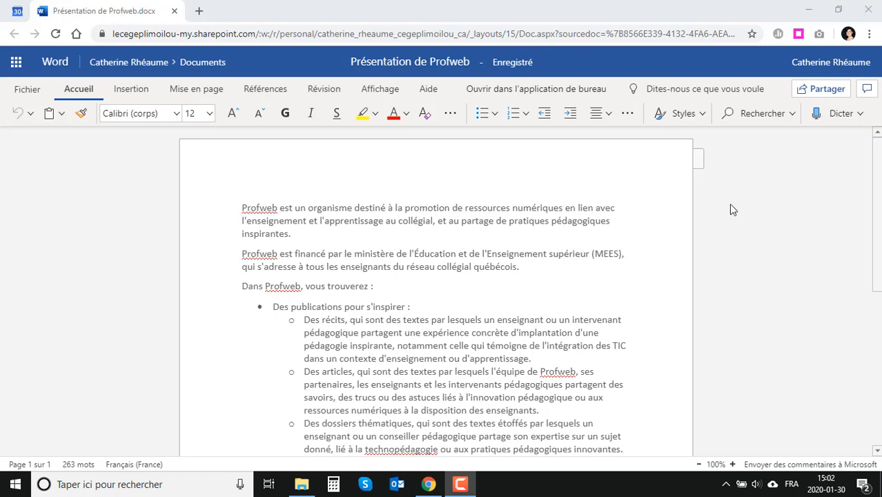
Start a new iorad tutorial capture of the open Word document.
left_click(800, 35)
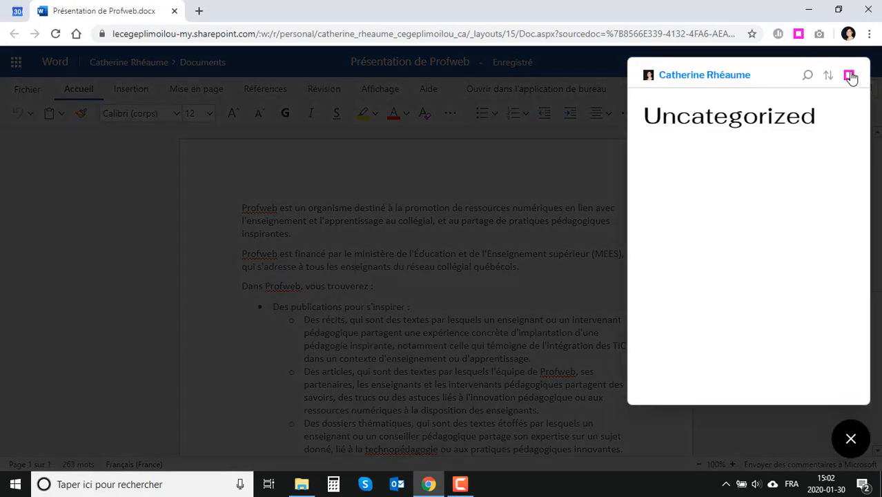
left_click(851, 77)
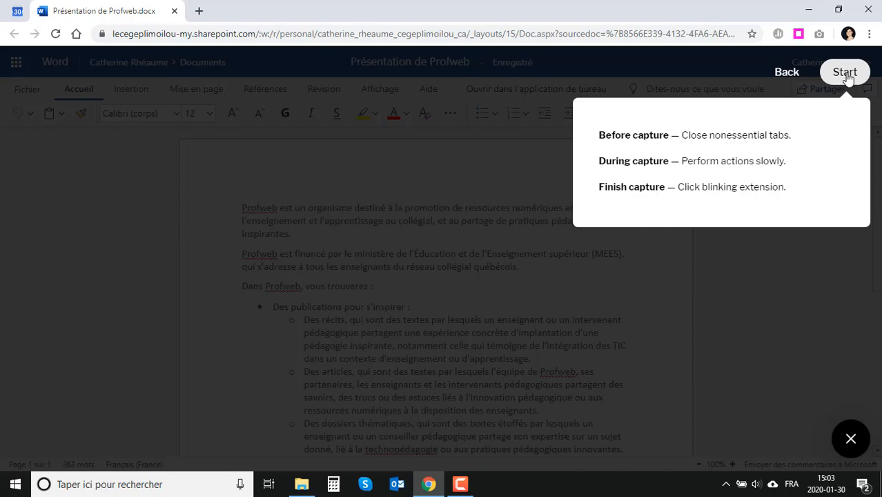
left_click(846, 74)
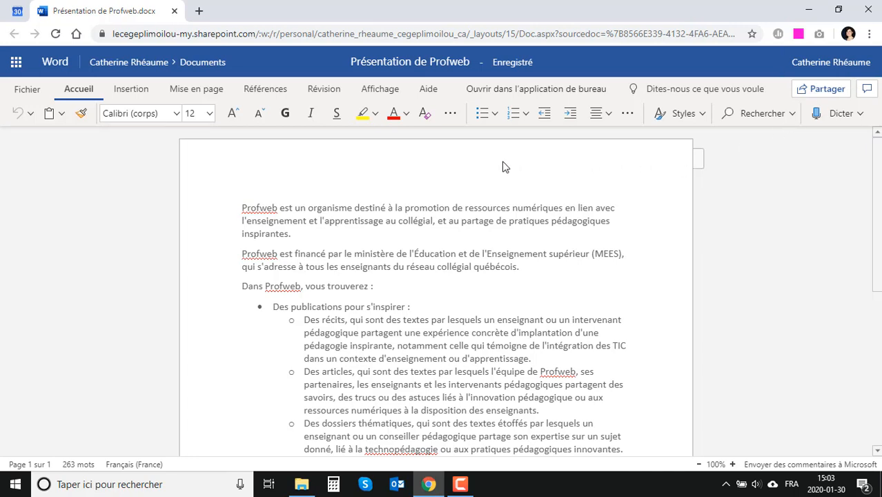
Record opening Lecteur immersif from the Affichage options, playing and pausing the reading, and finish the capture.
left_click(372, 91)
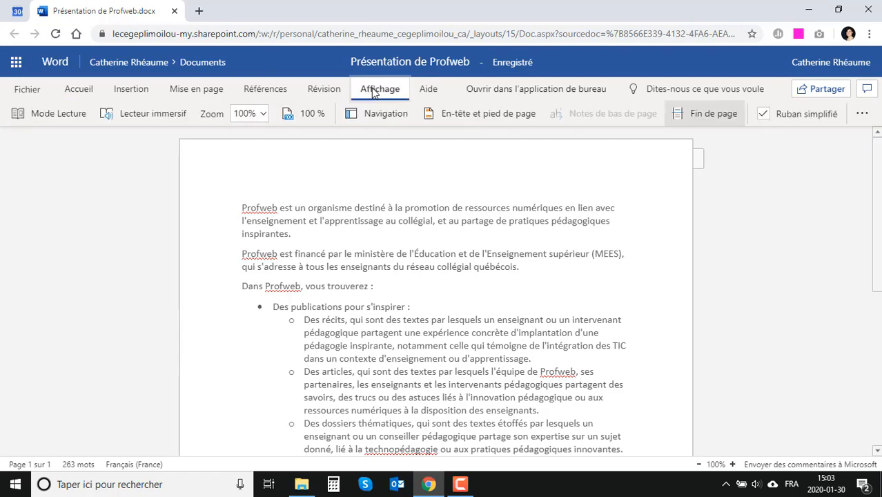
left_click(139, 118)
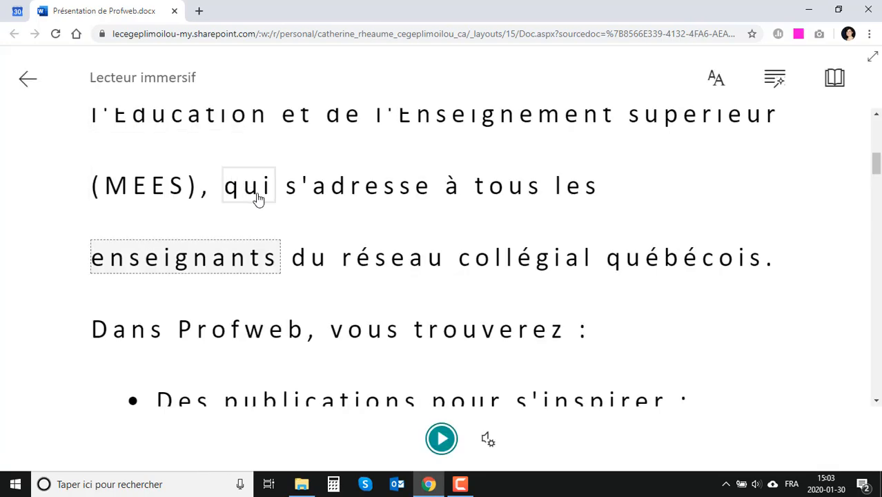
left_click(440, 441)
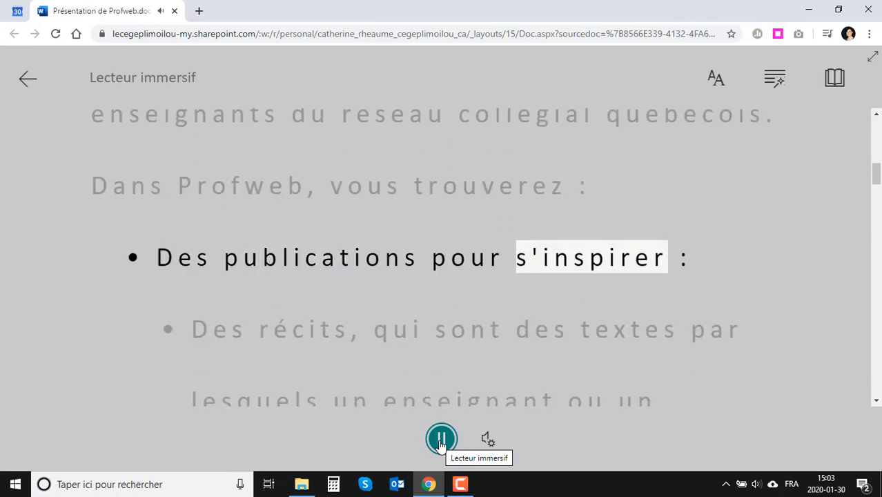
left_click(442, 440)
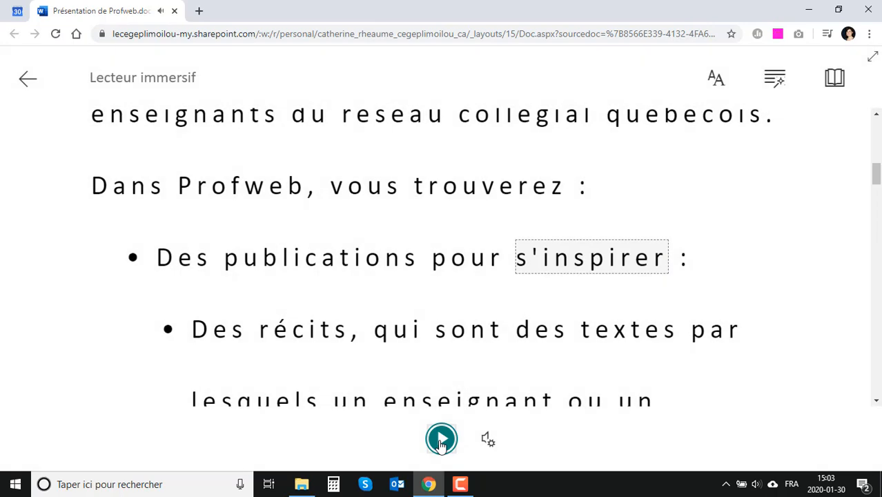
left_click(777, 35)
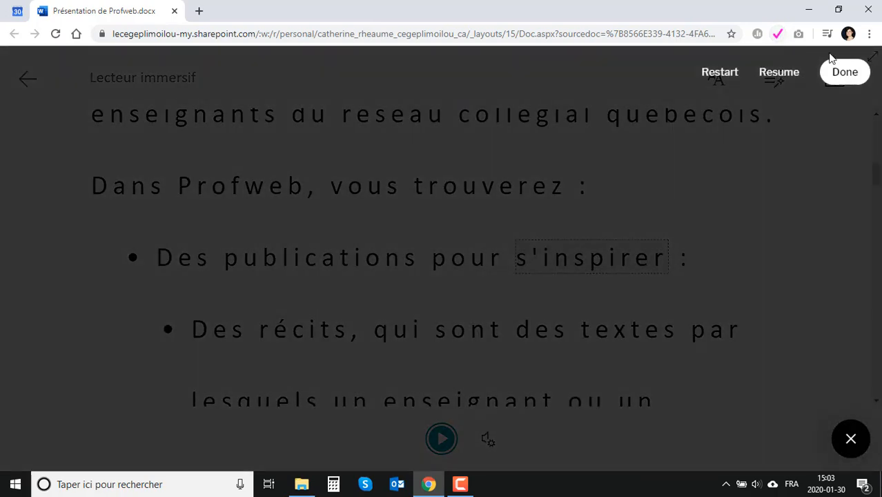
left_click(844, 73)
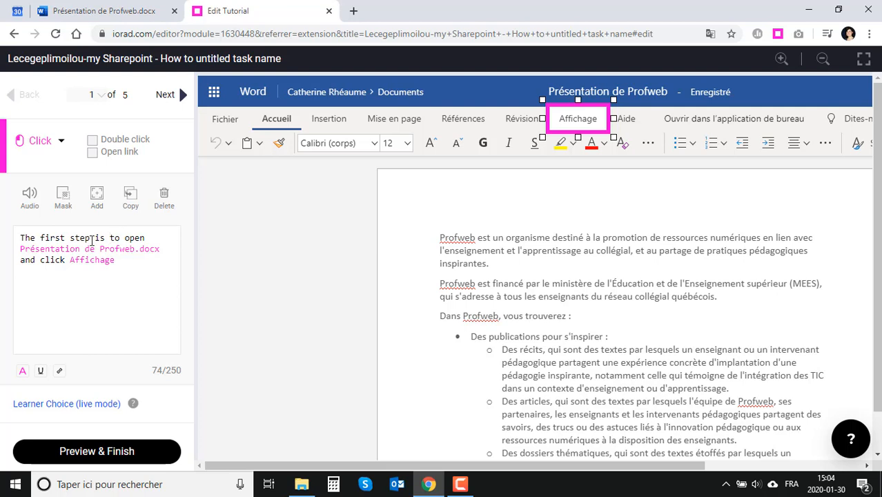
Replace the opening words of the first tutorial step's instruction with "La première étape est d'ouvrir".
left_click_drag(23, 237, 145, 237)
key("BackSpace")
key("BackSpace")
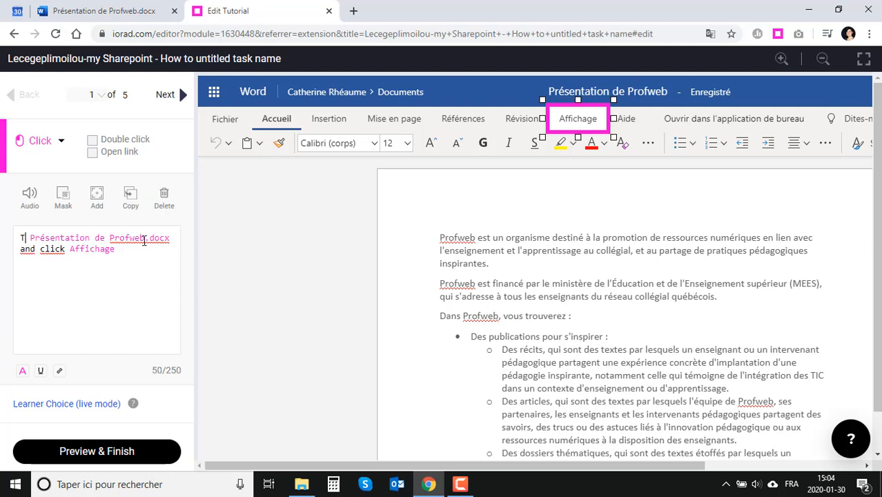
type("La première éta")
type("pe est d'ouvrur")
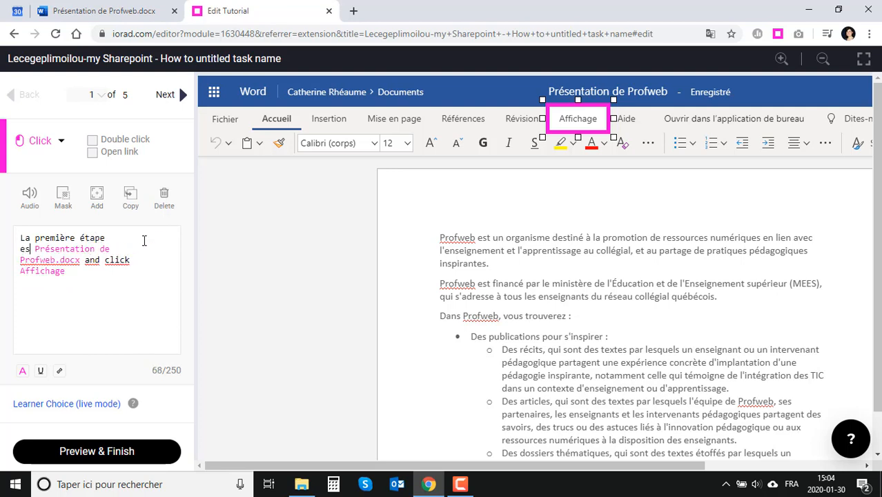
key("BackSpace")
key("BackSpace")
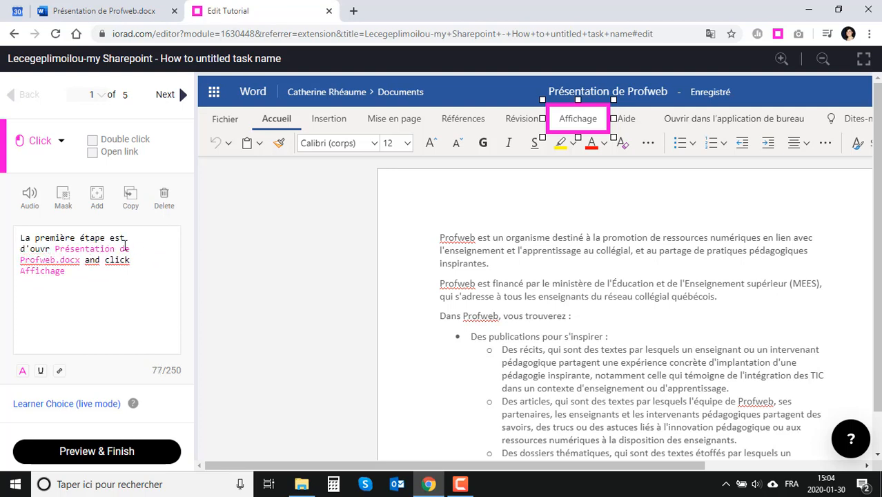
type("ir")
Replace the highlighted file name in the first step's instruction with "un document Word".
left_click_drag(64, 248, 80, 260)
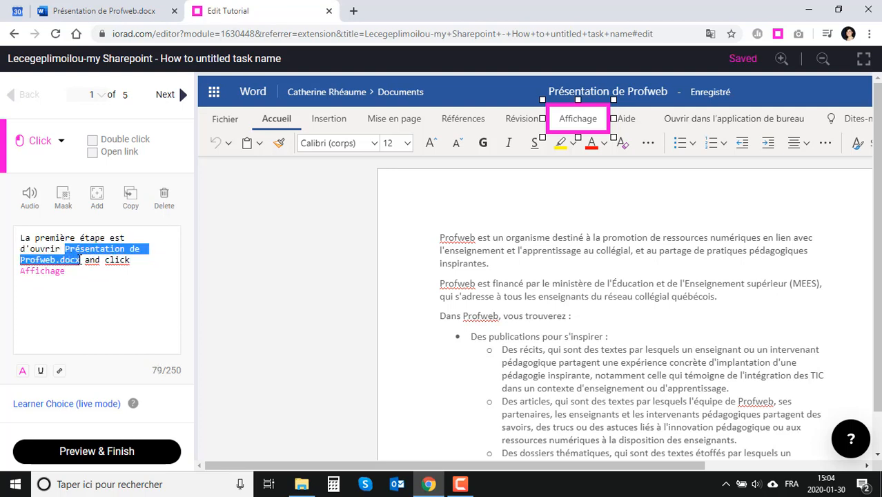
type("un document O")
key("BackSpace")
type("Word")
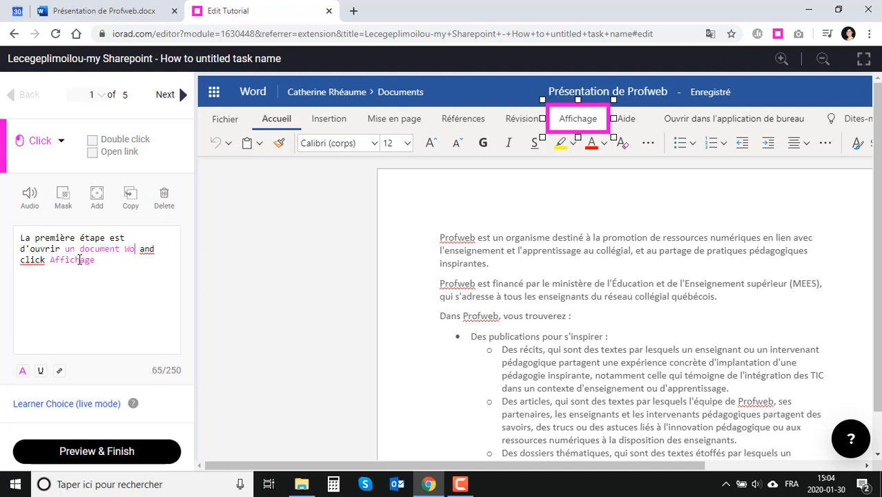
Replace "and click" before Affichage in the first step's instruction with "et de cliquer sur".
double_click(153, 247)
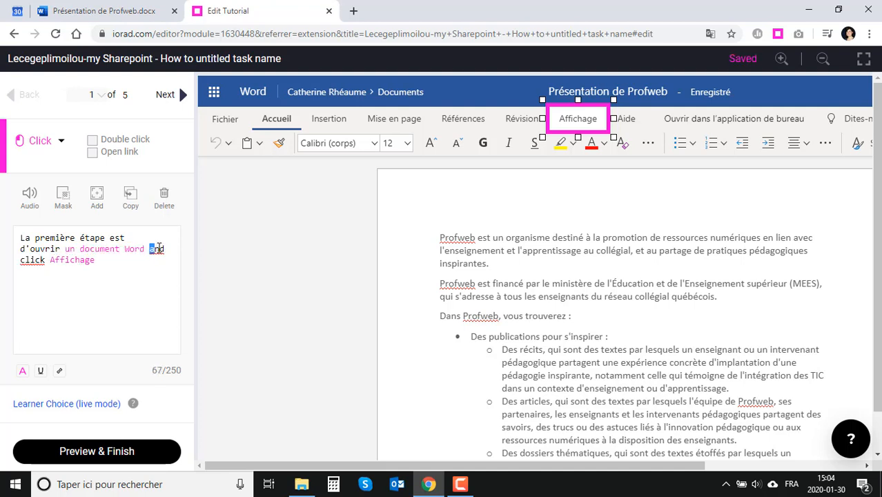
type("et de clic")
type("quer sur")
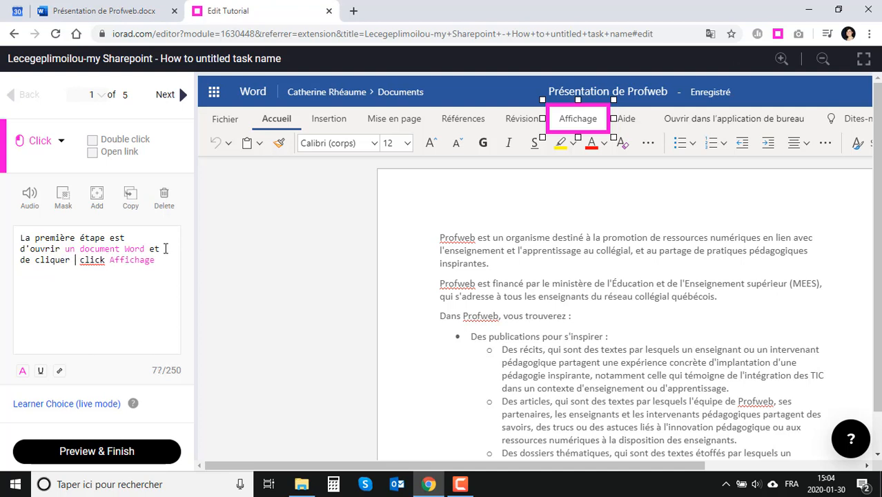
key("Delete")
key("Delete")
key("Delete")
key("Delete")
key("Delete")
key("Delete")
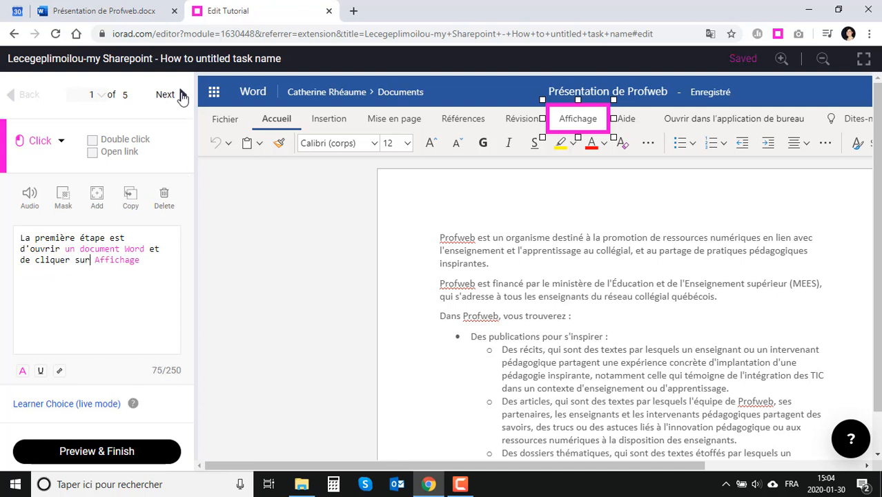
Translate the second step's instruction so it reads "Cliquez sur Lecteur immersif".
left_click(182, 96)
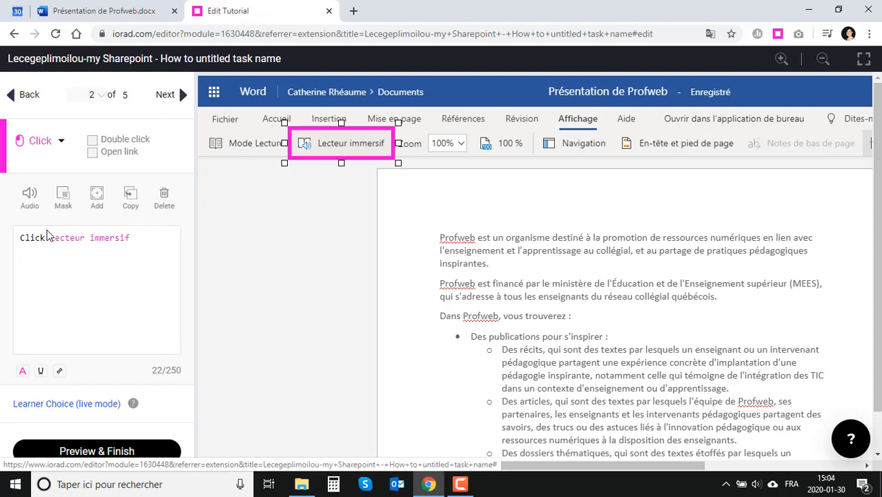
key("BackSpace")
key("BackSpace")
type("que")
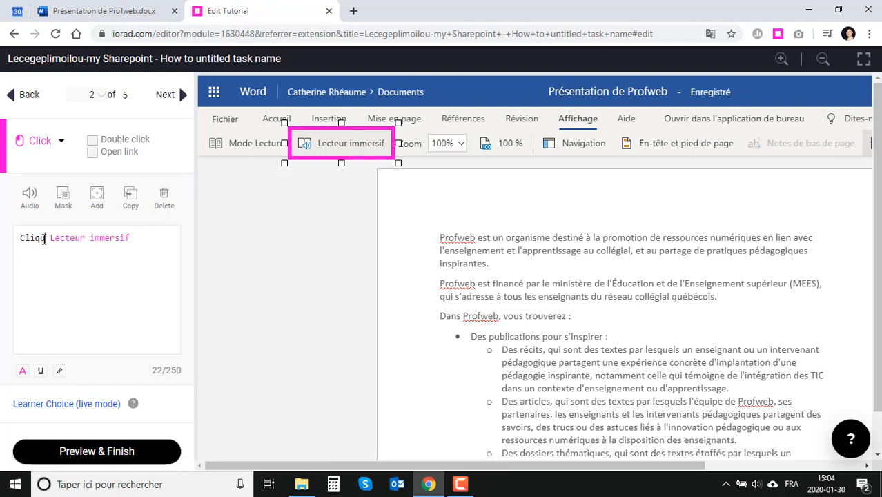
type("z sur")
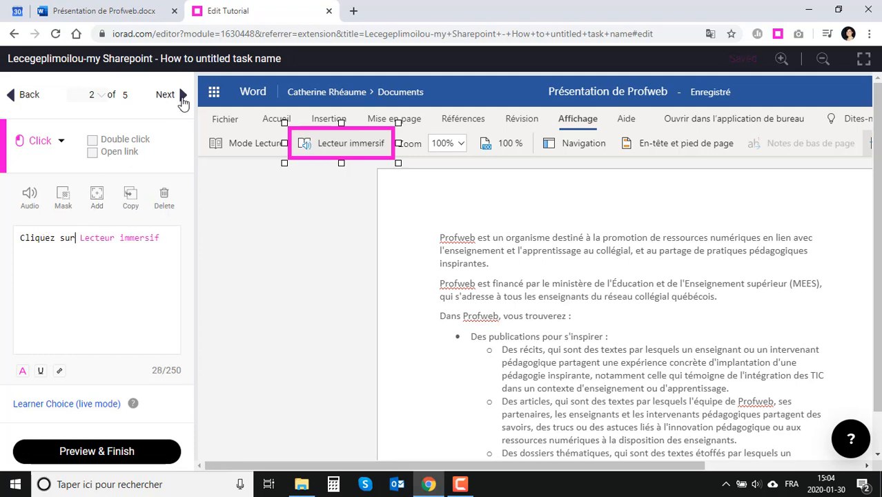
Rewrite the third step's instruction as "Pour démarrer la lecture, cliquez sur Lire".
left_click(181, 97)
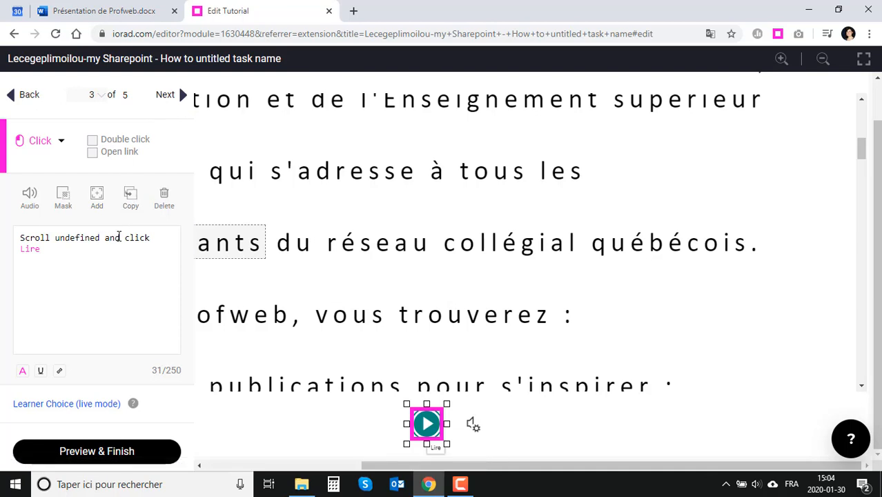
left_click_drag(119, 237, 2, 246)
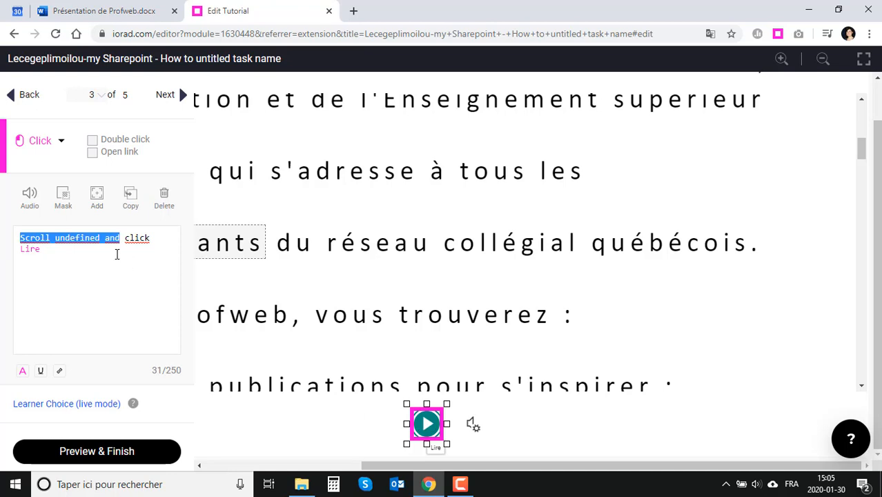
type("Pour démarrer")
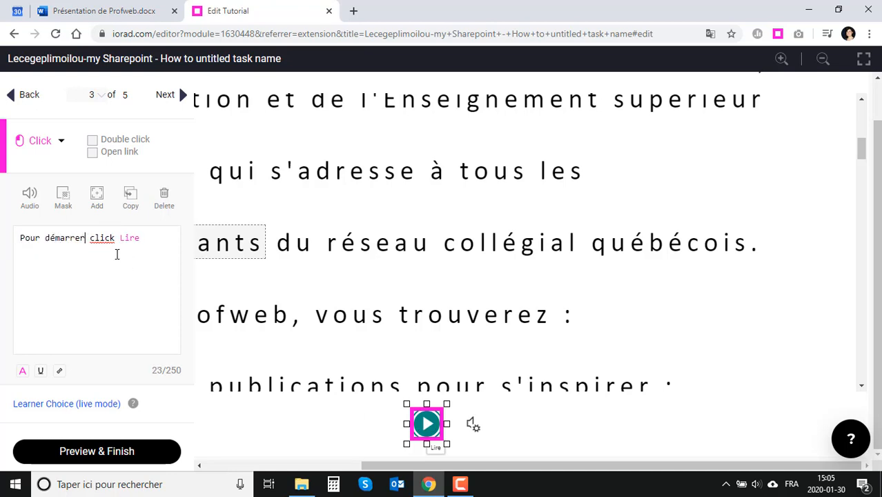
type(" la lecture,  ")
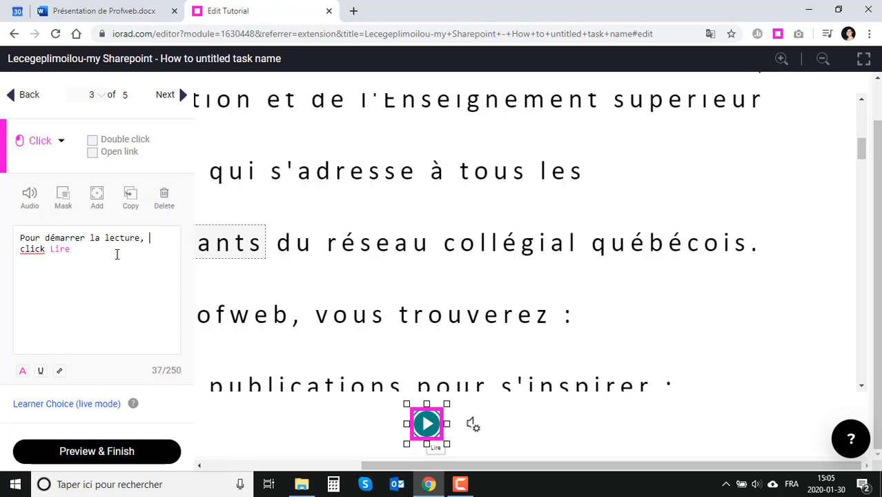
type("cliqu")
type("ez u")
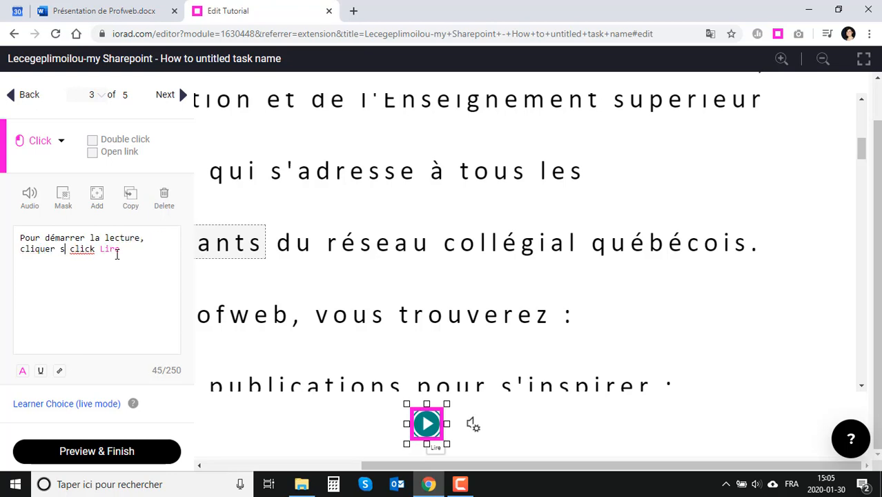
key("BackSpace")
type("sur")
key("Delete")
key("Delete")
key("Delete")
key("Delete")
key("Delete")
key("Delete")
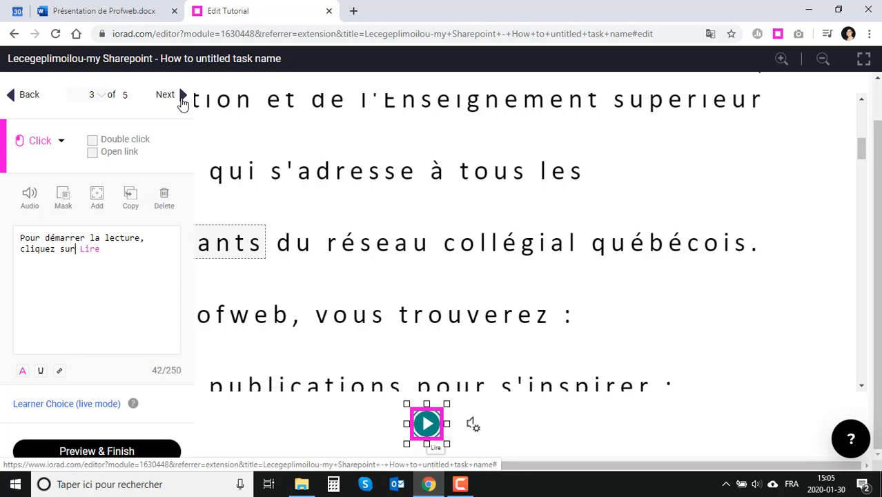
Delete the fourth step about Suspendre and replace the closing step's text with "Bravo! C'est fait!".
left_click(183, 97)
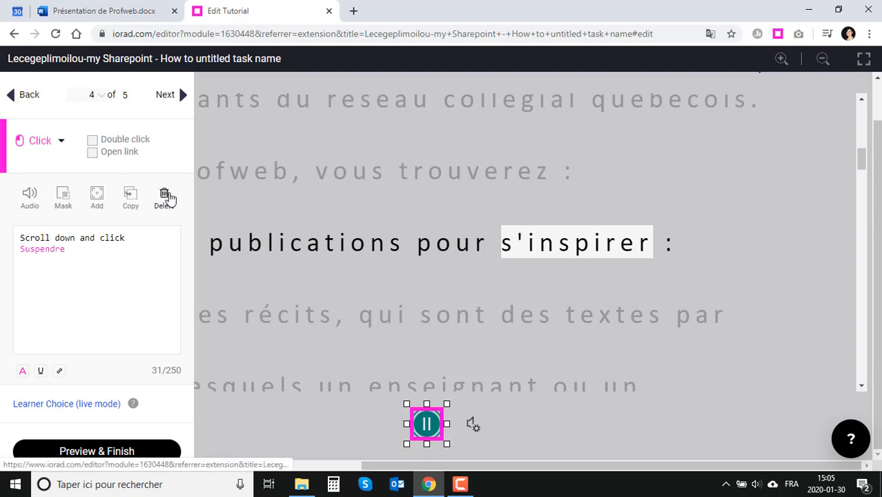
left_click(166, 196)
left_click_drag(135, 228, 21, 237)
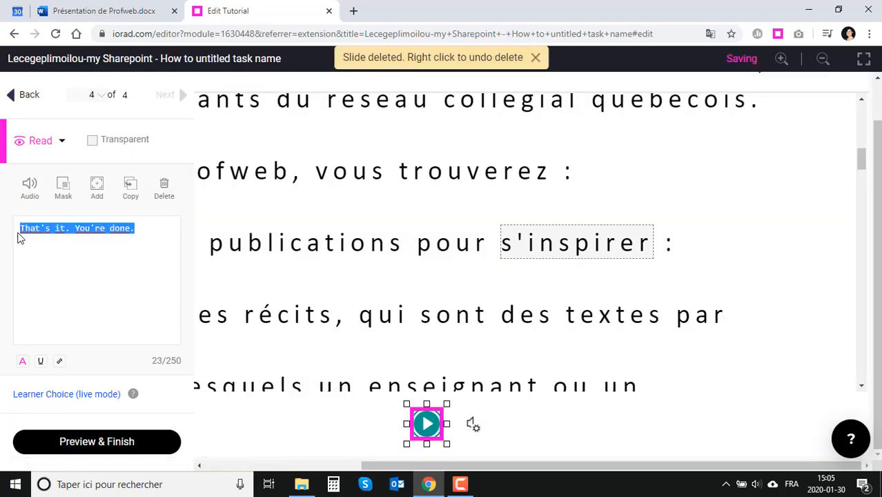
type("Bravo! C'est")
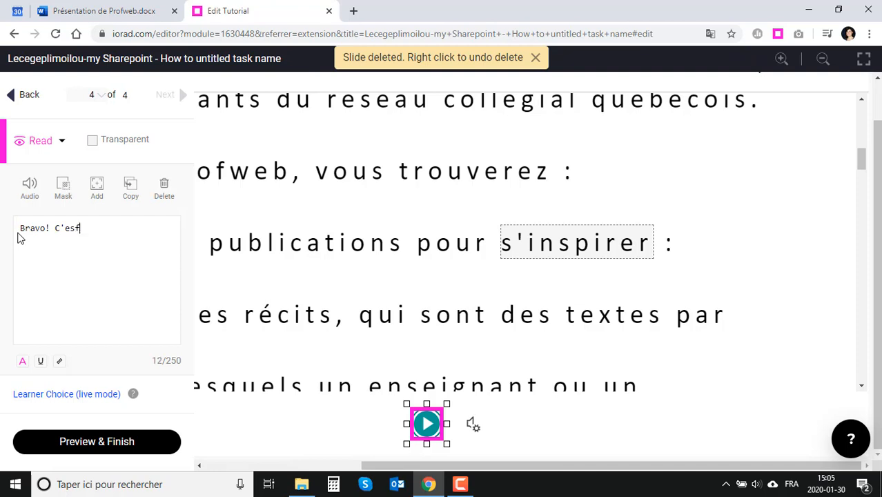
type(" fait!")
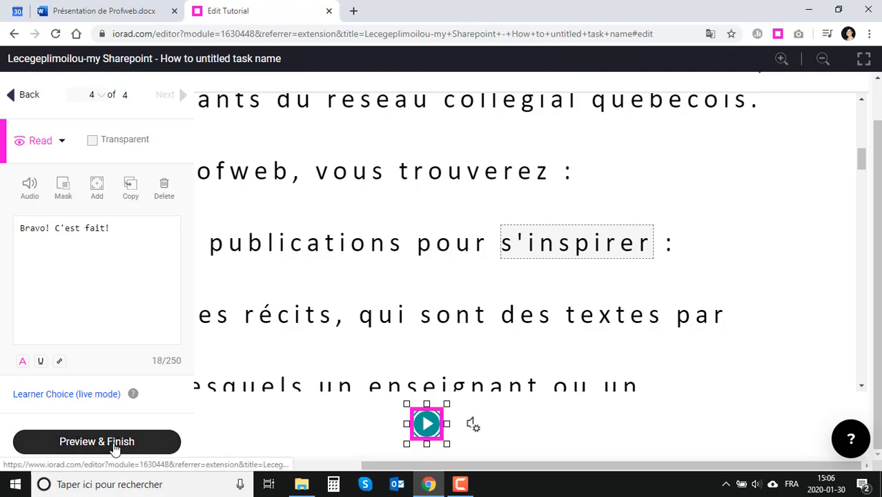
Open the finished tutorial's preview, look over its available viewing modes, and start it in the interactive mode.
left_click(115, 445)
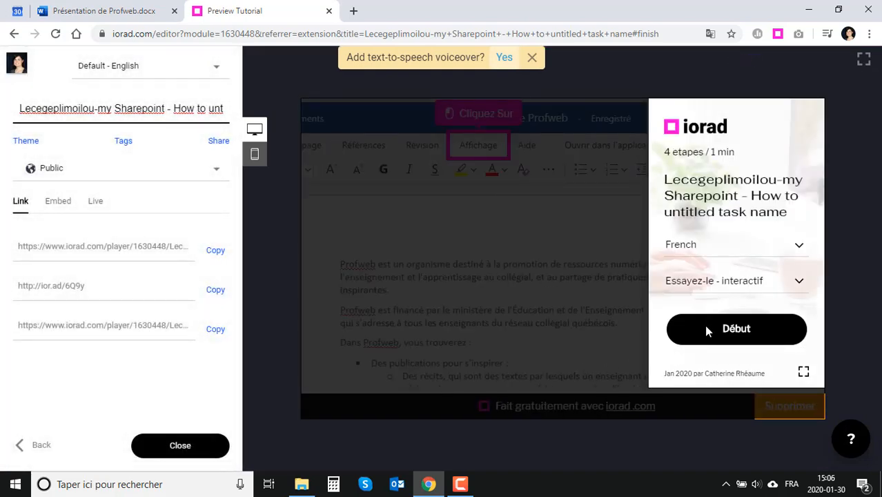
left_click(728, 288)
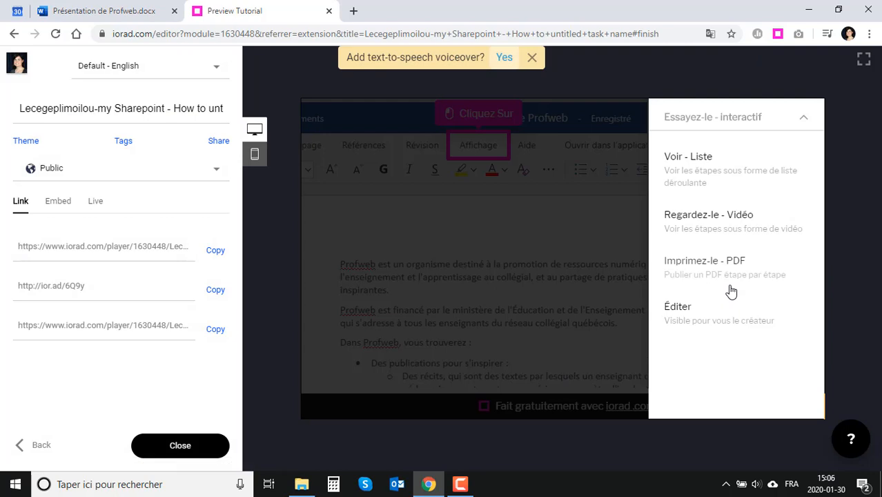
left_click(601, 235)
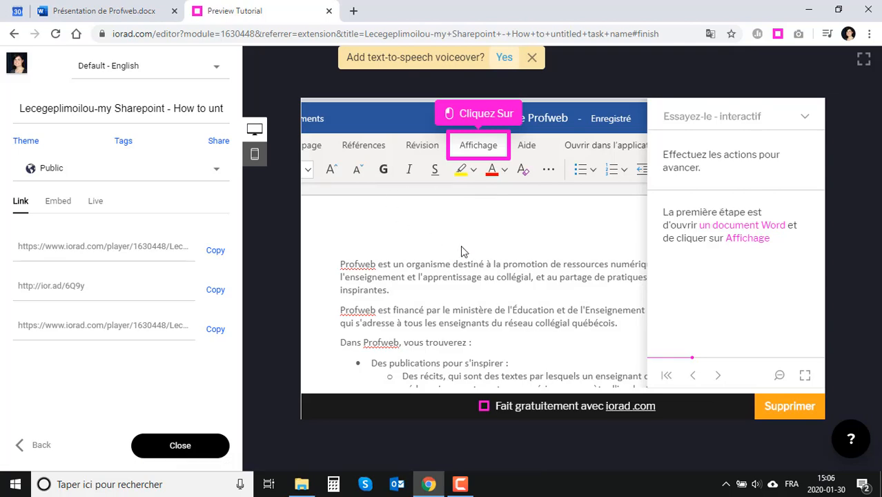
Play through the interactive preview to its closing step by performing the Affichage, Lecteur immersif and Lire actions.
left_click(474, 152)
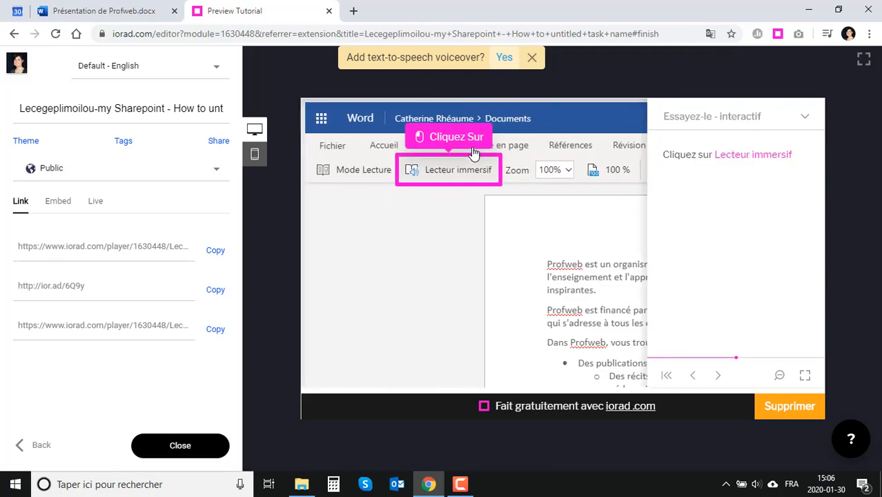
left_click(466, 178)
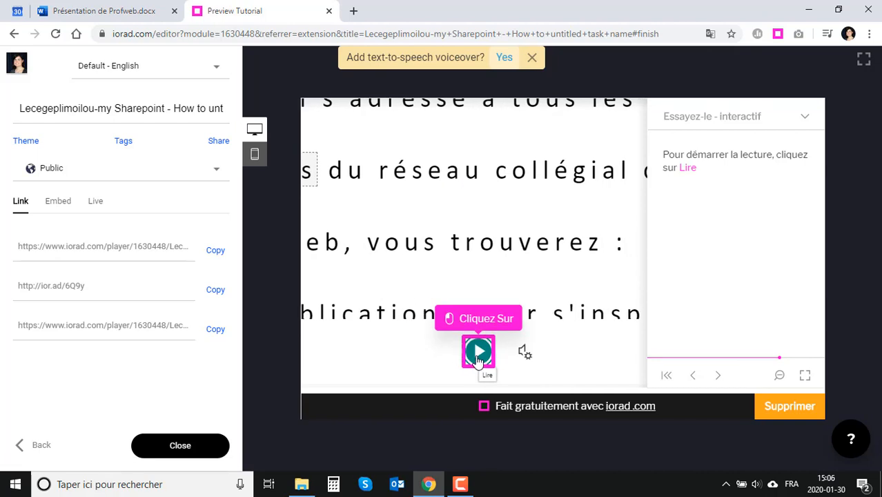
left_click(478, 353)
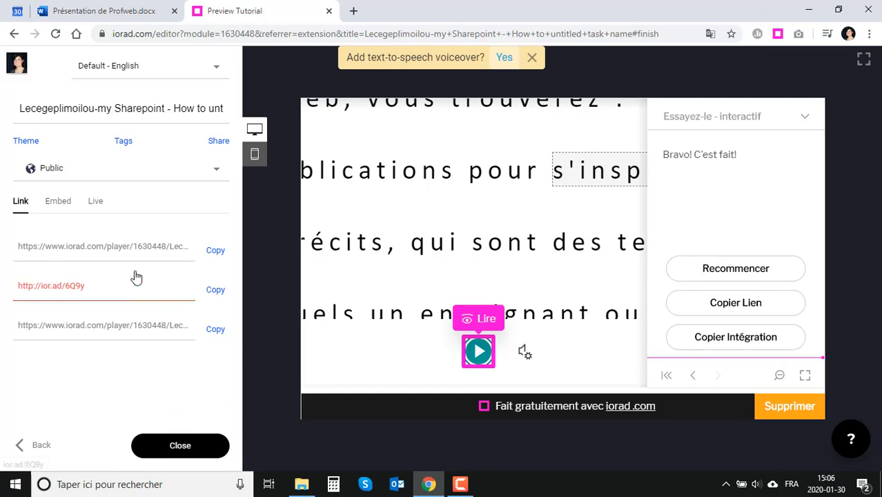
Replace the tutorial's title with "Comment démarrer le lecteur immersif dans Word Online".
left_click(89, 111)
key("Delete")
key("Delete")
key("Delete")
key("Delete")
key("Delete")
key("Delete")
key("Delete")
key("Delete")
key("Delete")
key("Delete")
key("Delete")
key("Delete")
key("Delete")
key("Delete")
key("Delete")
key("Delete")
key("Delete")
key("Delete")
key("Delete")
key("Delete")
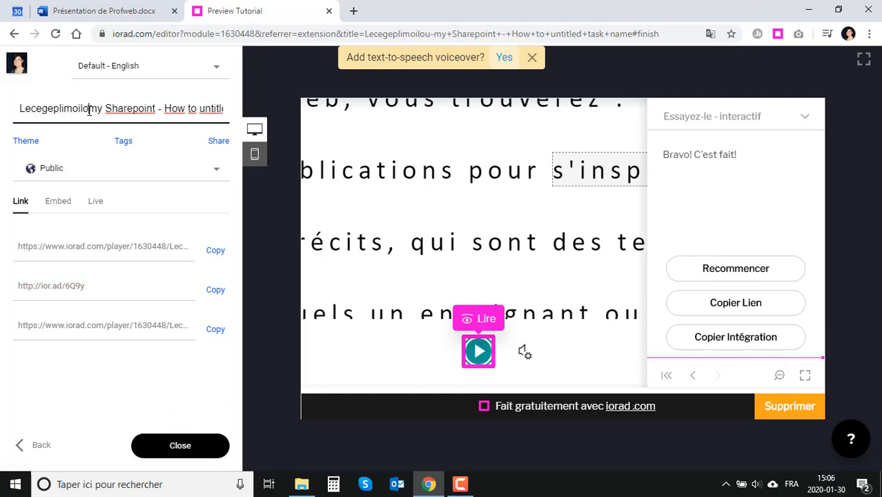
key("BackSpace")
key("BackSpace")
key("BackSpace")
key("BackSpace")
key("BackSpace")
key("BackSpace")
key("BackSpace")
key("BackSpace")
key("BackSpace")
key("BackSpace")
key("BackSpace")
key("BackSpace")
key("BackSpace")
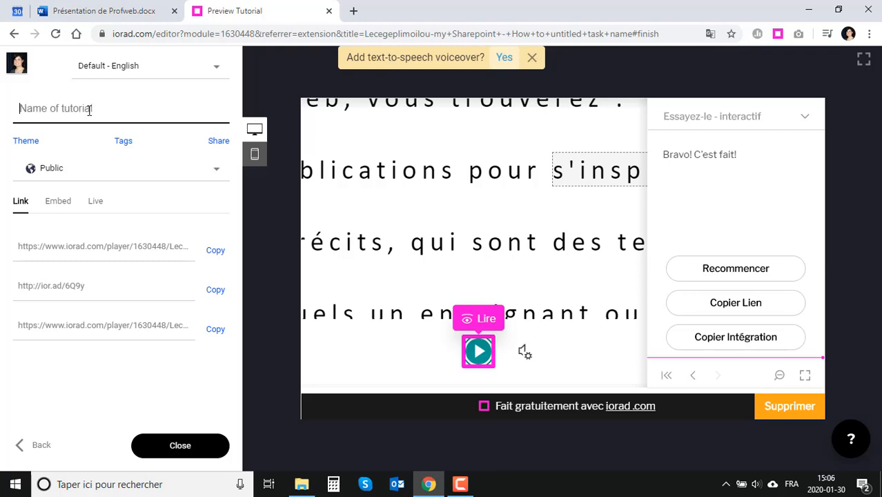
type("Comment démarrer le lecteur immersif d")
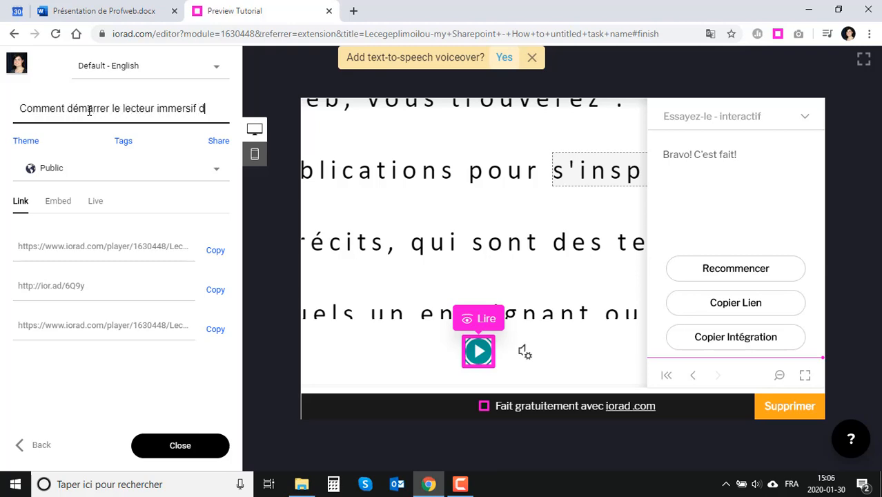
type("ans Word Online")
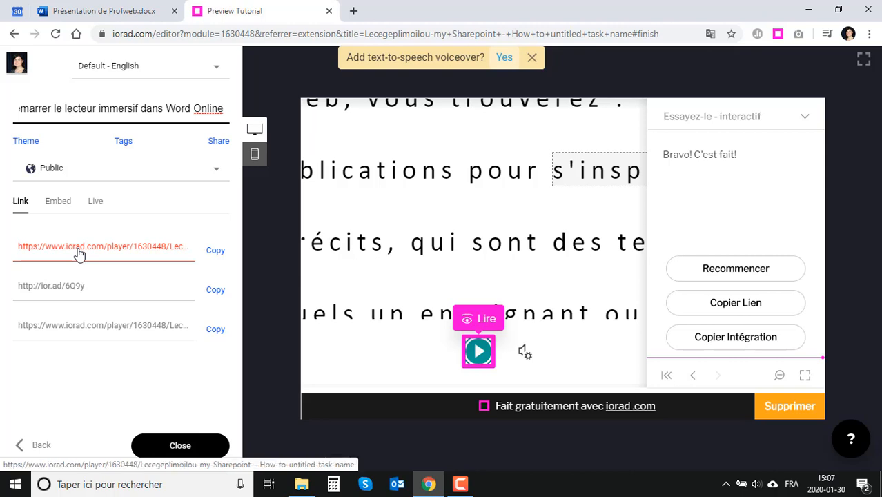
Examine the tutorial's embed sharing option and return to its shareable links.
left_click(63, 201)
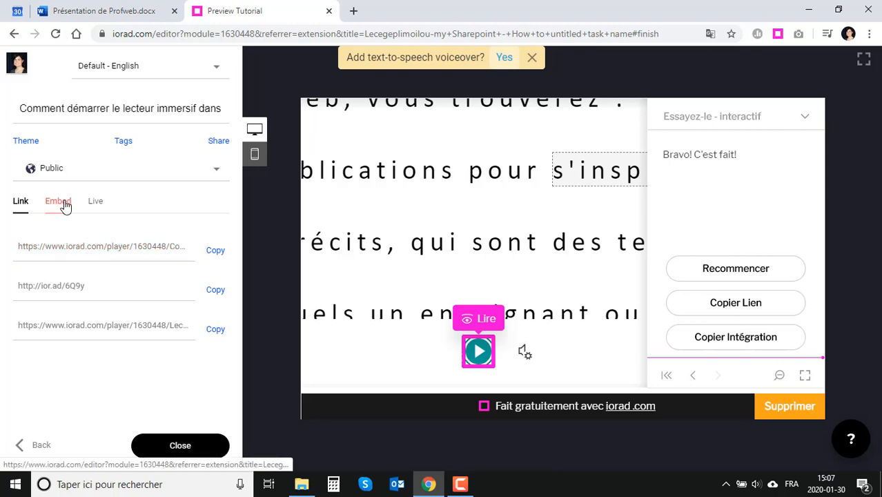
left_click(21, 202)
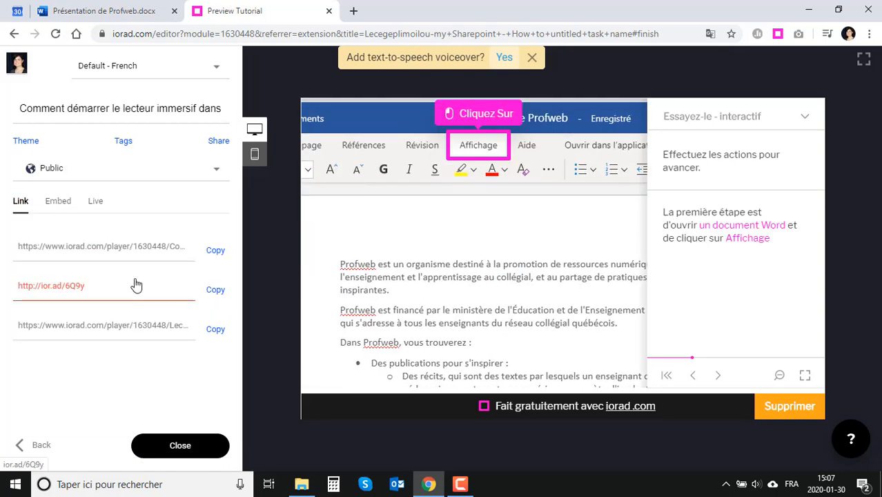